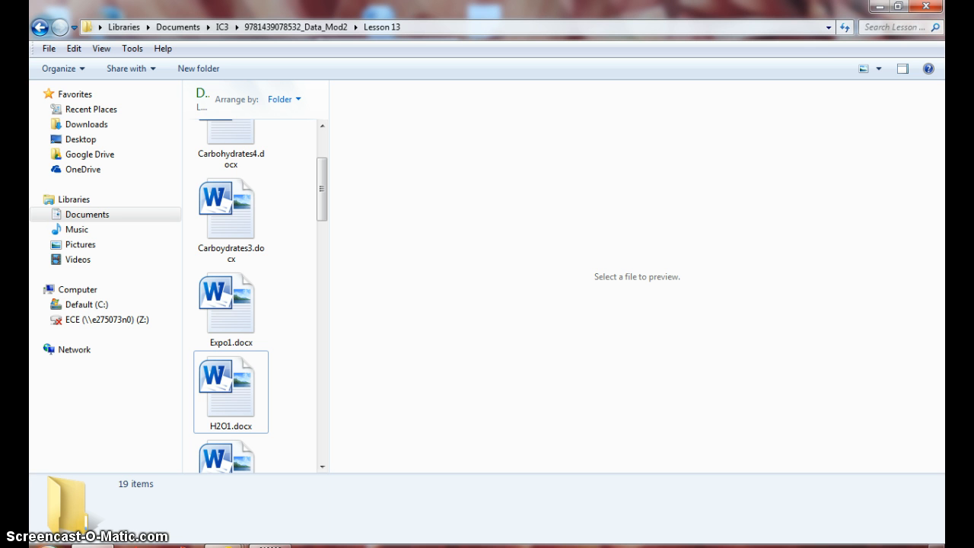
# Open Expo1.docx from the Lesson 13 folder and save a copy of it there as Expo2.
pyautogui.doubleClick(231, 301)
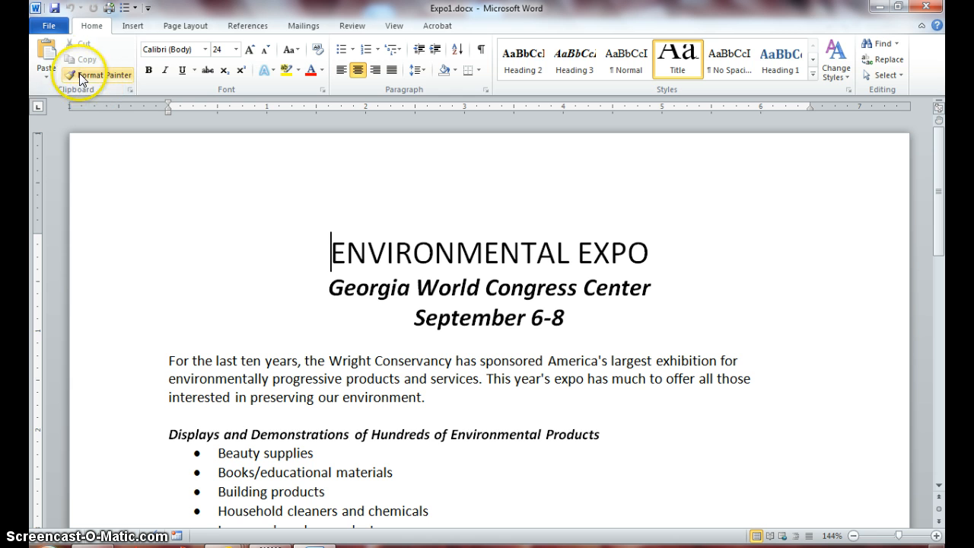
pyautogui.click(49, 26)
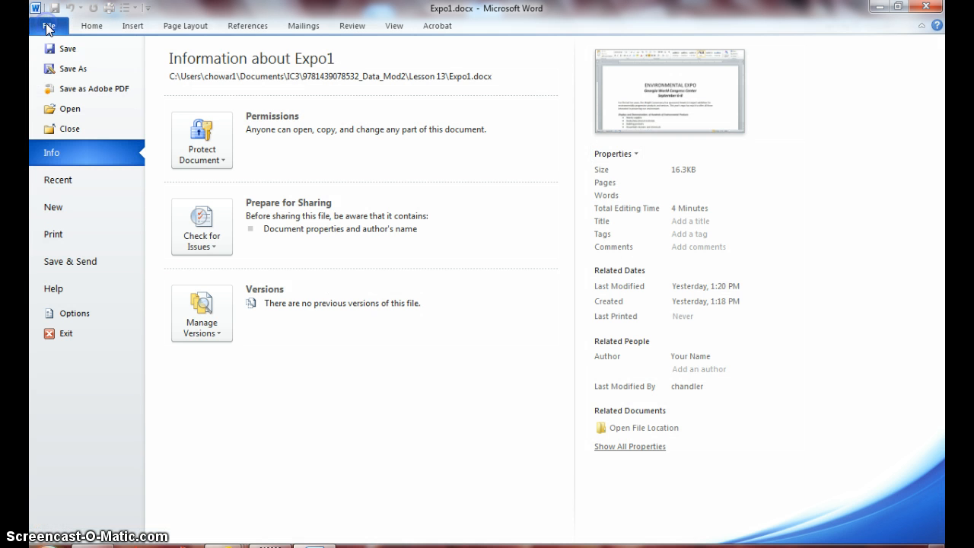
pyautogui.click(49, 67)
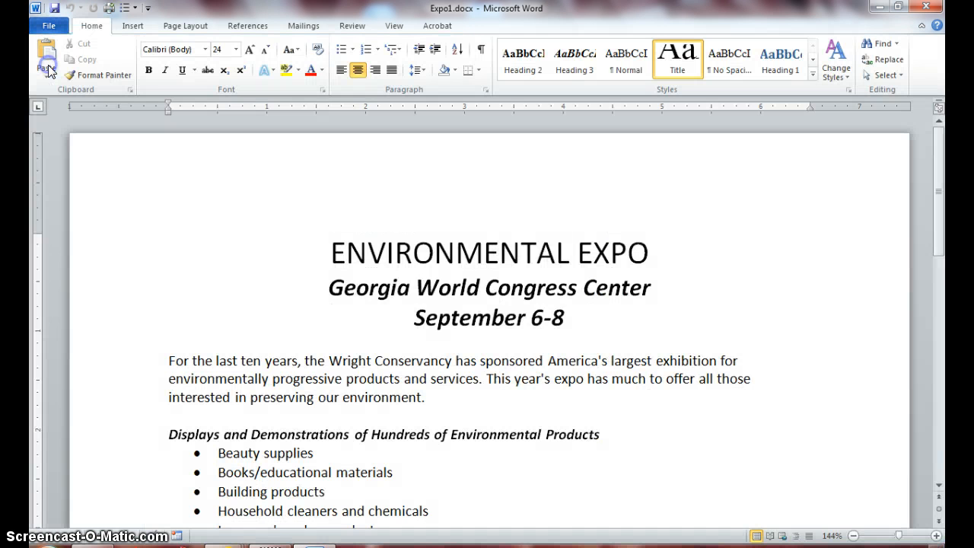
pyautogui.press('Right')
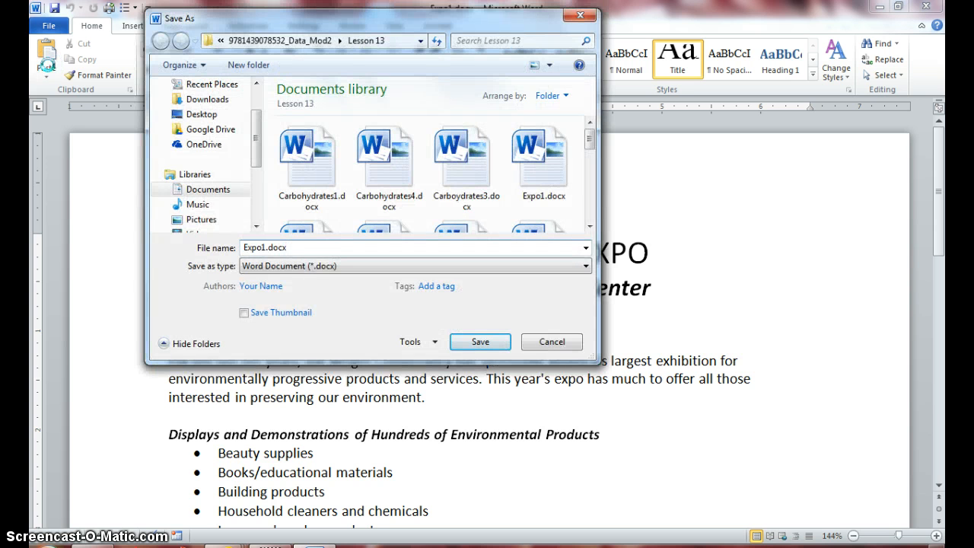
pyautogui.press('BackSpace')
pyautogui.press('BackSpace')
pyautogui.press('BackSpace')
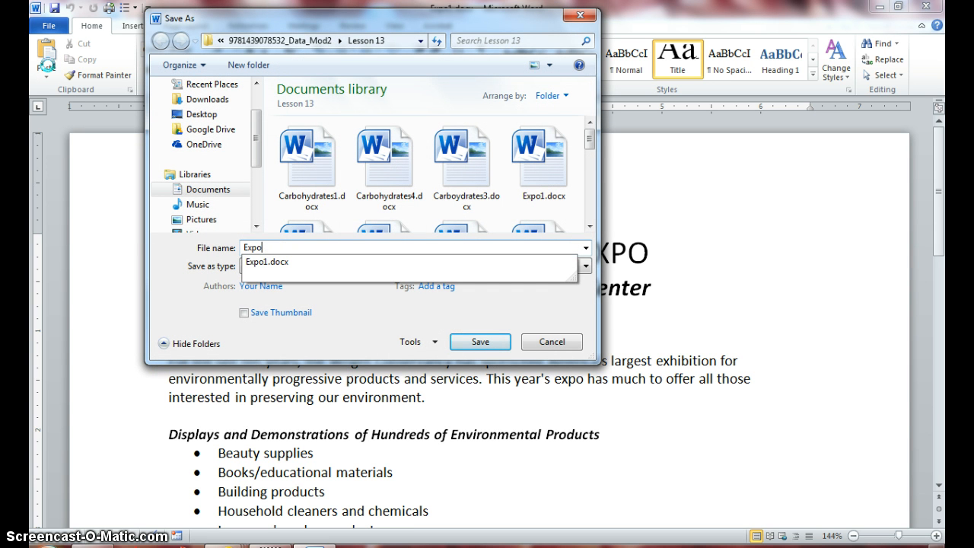
pyautogui.write('2')
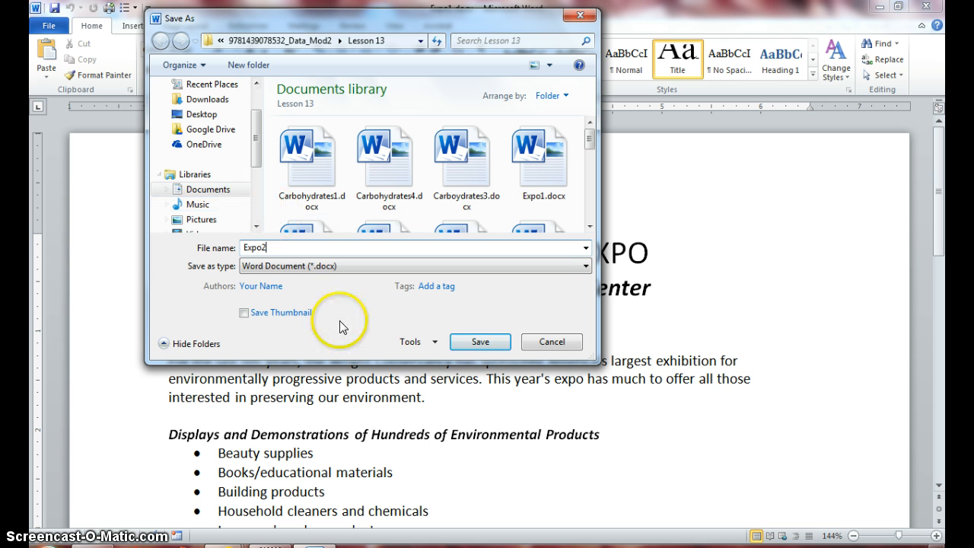
pyautogui.click(478, 344)
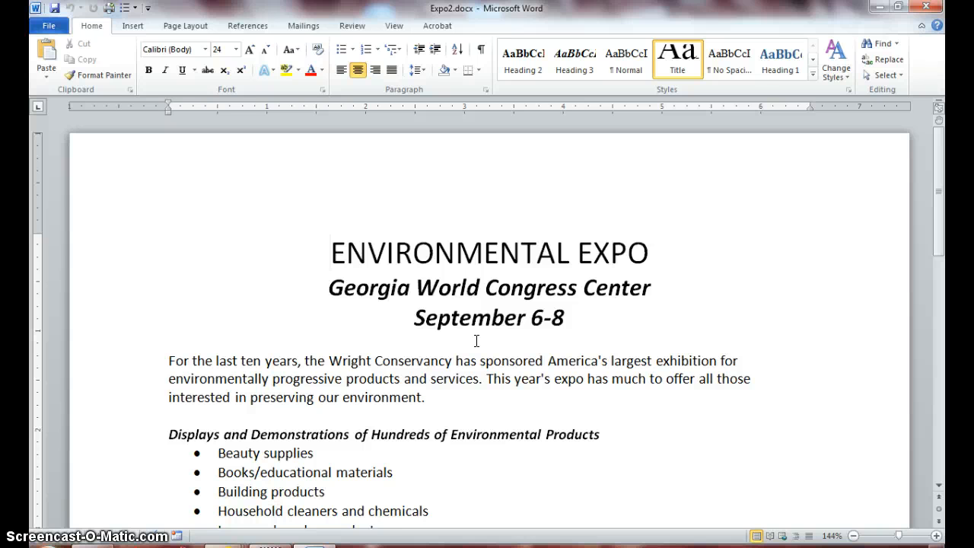
# Enlarge the font of the entire document by three size increments.
pyautogui.hotkey('ctrl', 'a')
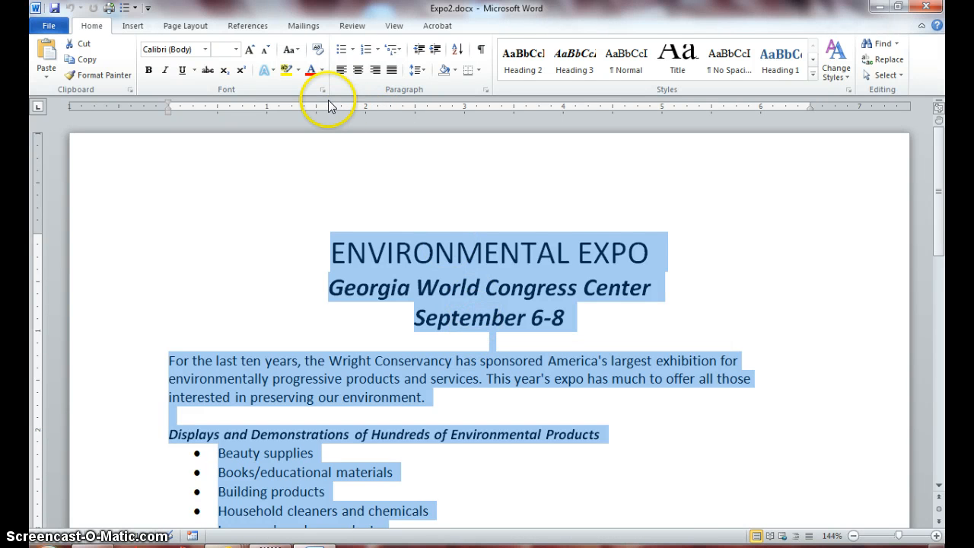
pyautogui.click(250, 50)
pyautogui.click(251, 50)
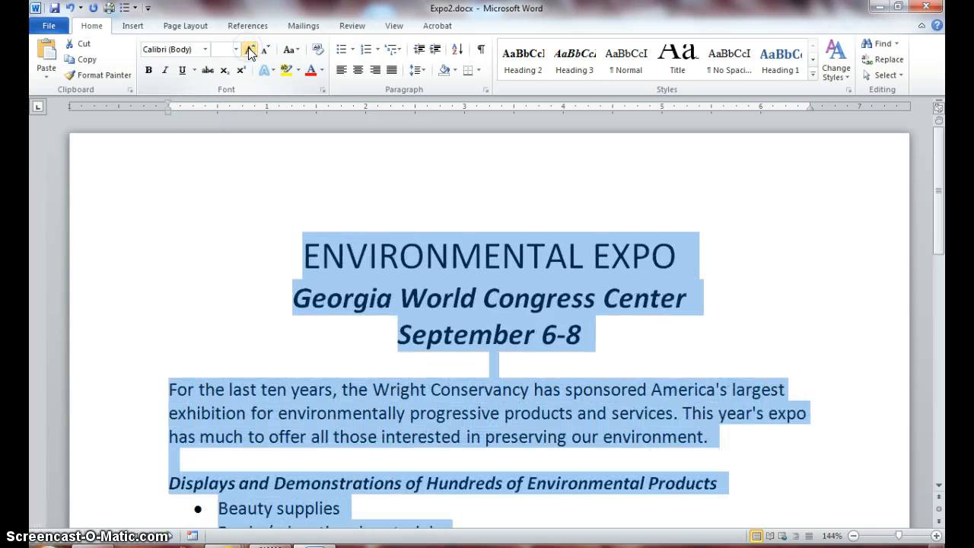
pyautogui.click(251, 50)
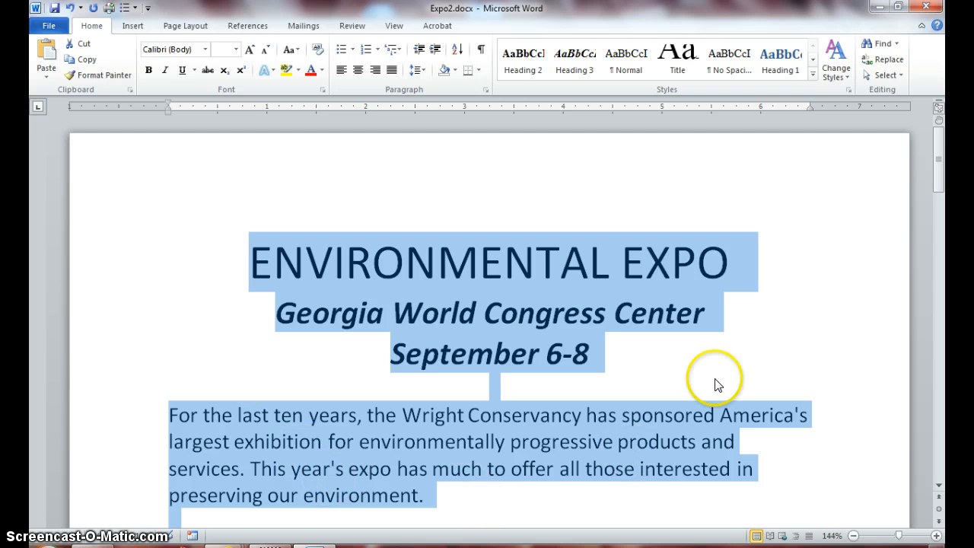
# Insert a page break directly before the "Seminars and Films" heading.
pyautogui.moveTo(938, 169); pyautogui.dragTo(941, 276)
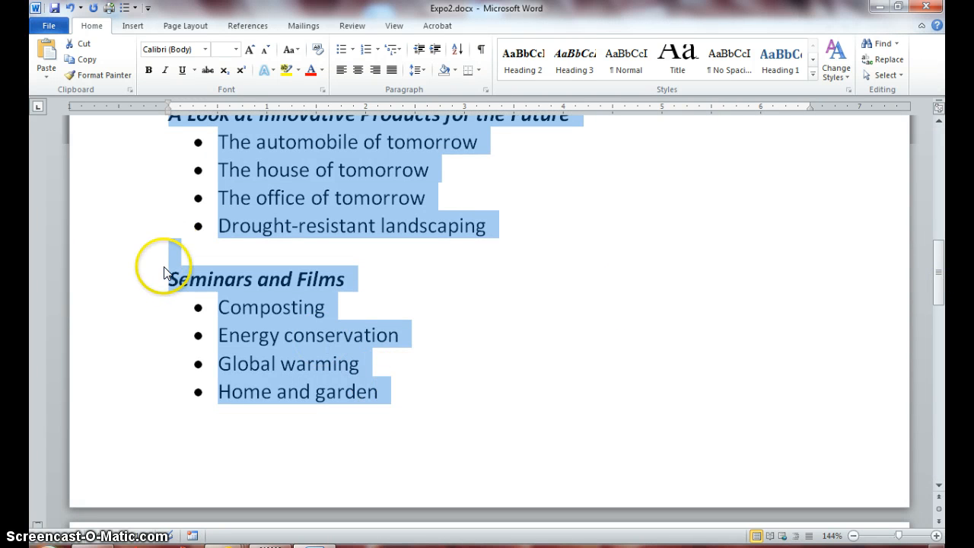
pyautogui.click(166, 280)
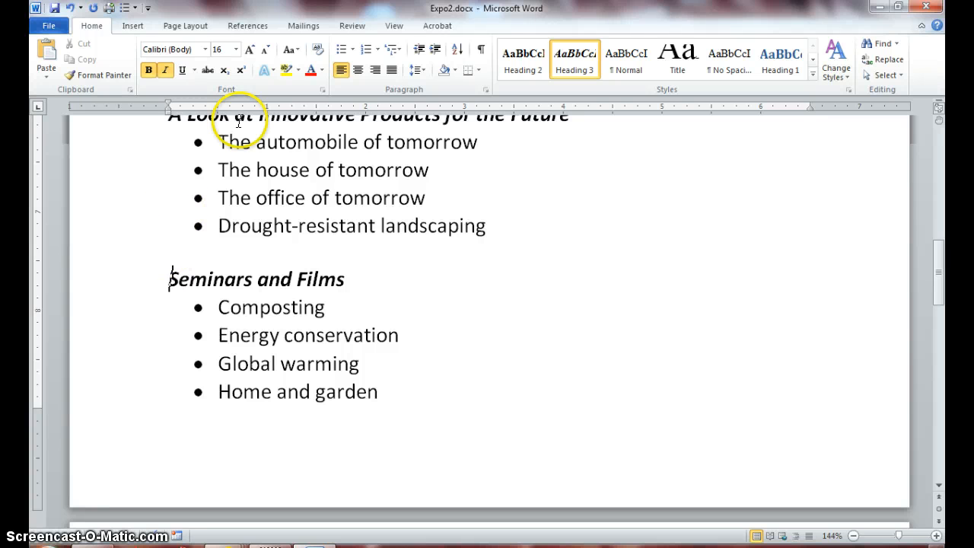
pyautogui.click(190, 29)
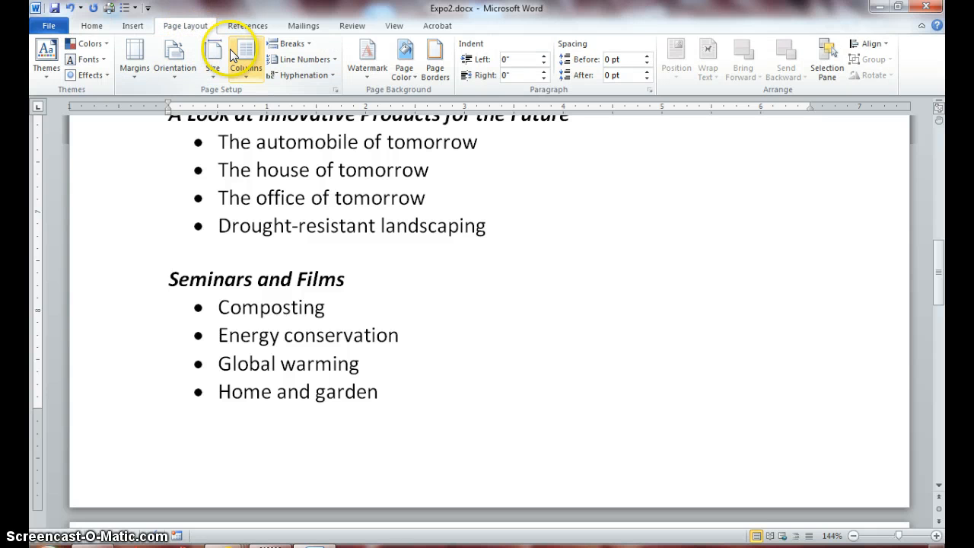
pyautogui.click(308, 43)
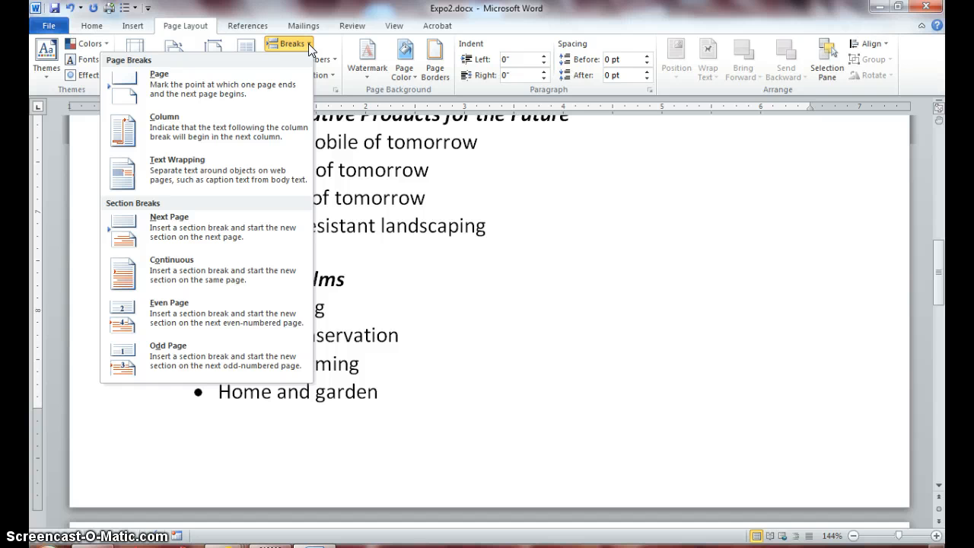
pyautogui.click(270, 93)
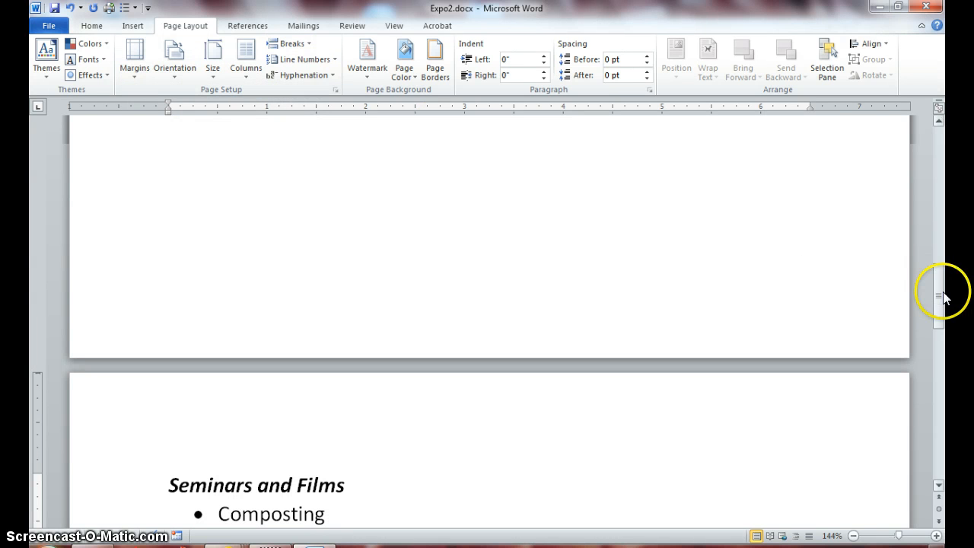
# Show the paragraph marks and other hidden formatting symbols, and view the page break below the "Drought-resistant landscaping" bullet.
pyautogui.moveTo(938, 297)
pyautogui.mouseDown()
pyautogui.moveTo(939, 423)
pyautogui.moveTo(937, 288)
pyautogui.moveTo(937, 307)
pyautogui.mouseUp()
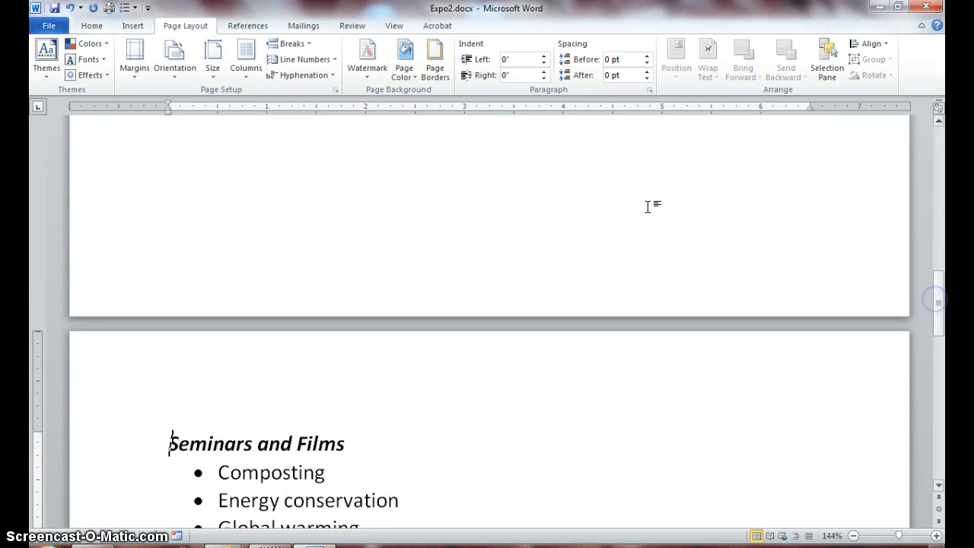
pyautogui.click(91, 25)
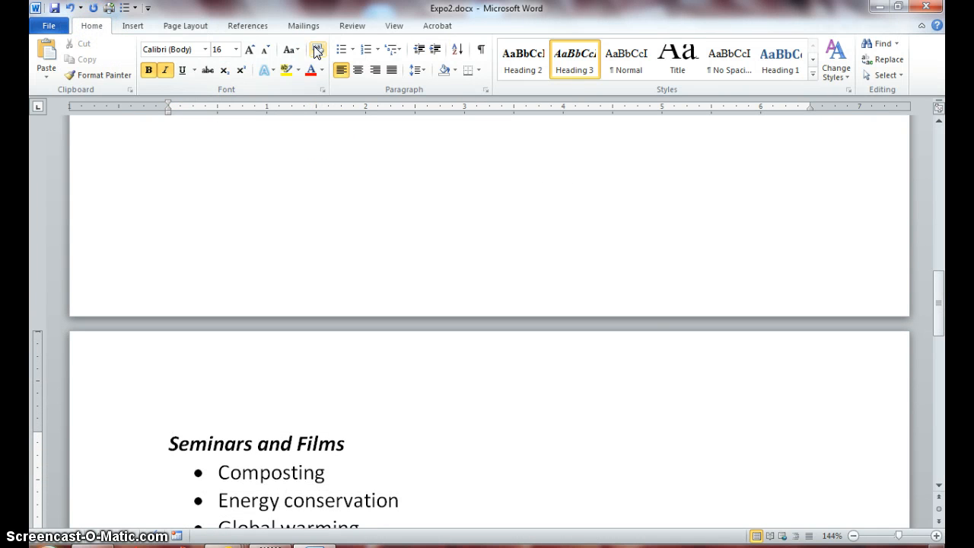
pyautogui.click(481, 51)
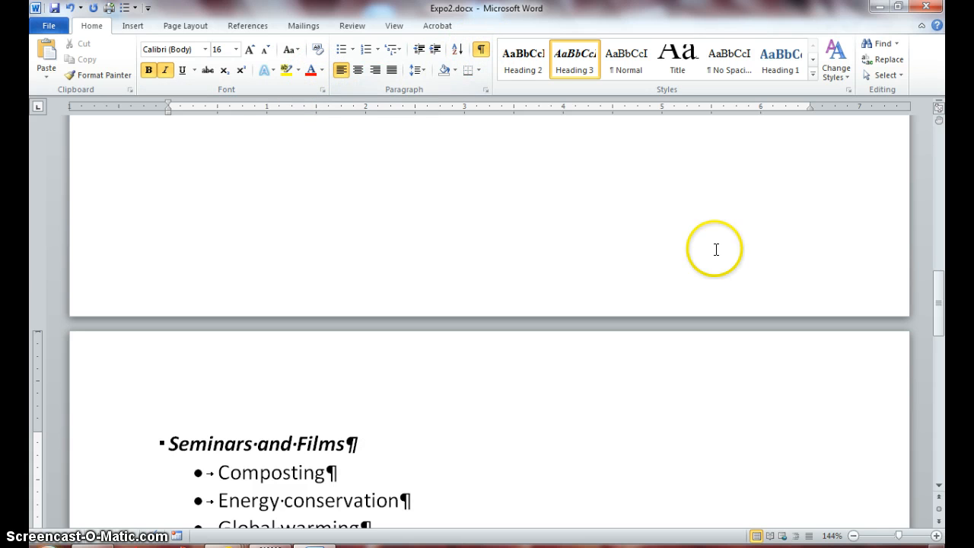
pyautogui.moveTo(939, 279); pyautogui.dragTo(936, 252)
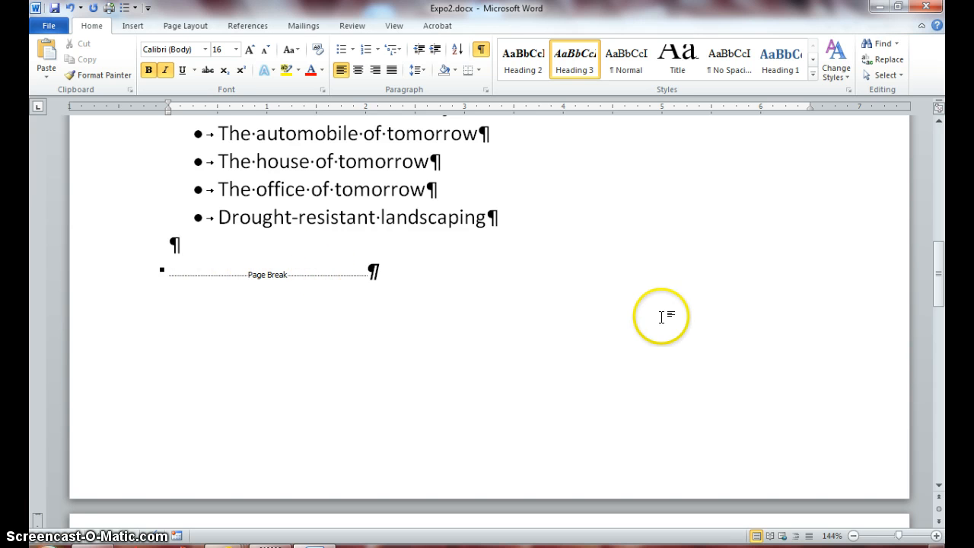
# Change the document view to show two pages side by side.
pyautogui.moveTo(938, 281); pyautogui.dragTo(939, 342)
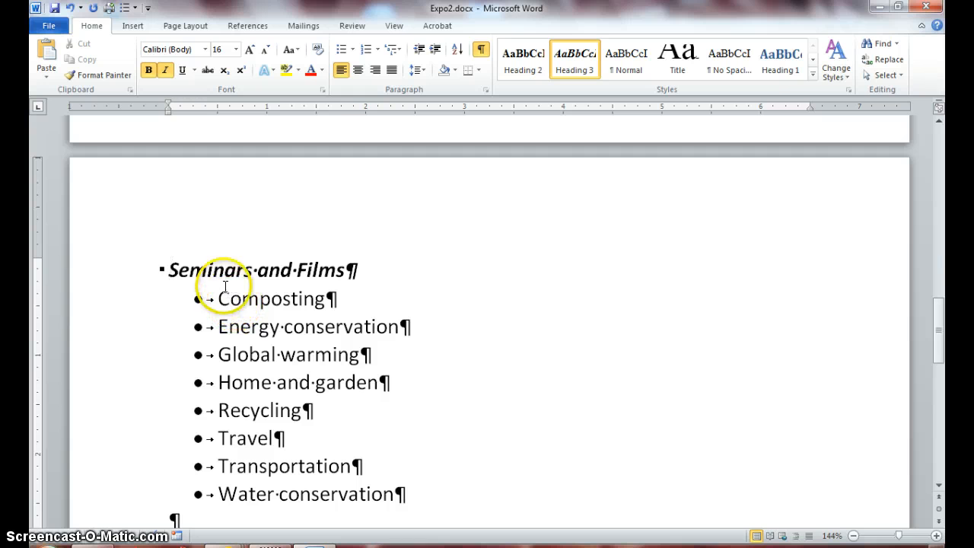
pyautogui.click(393, 26)
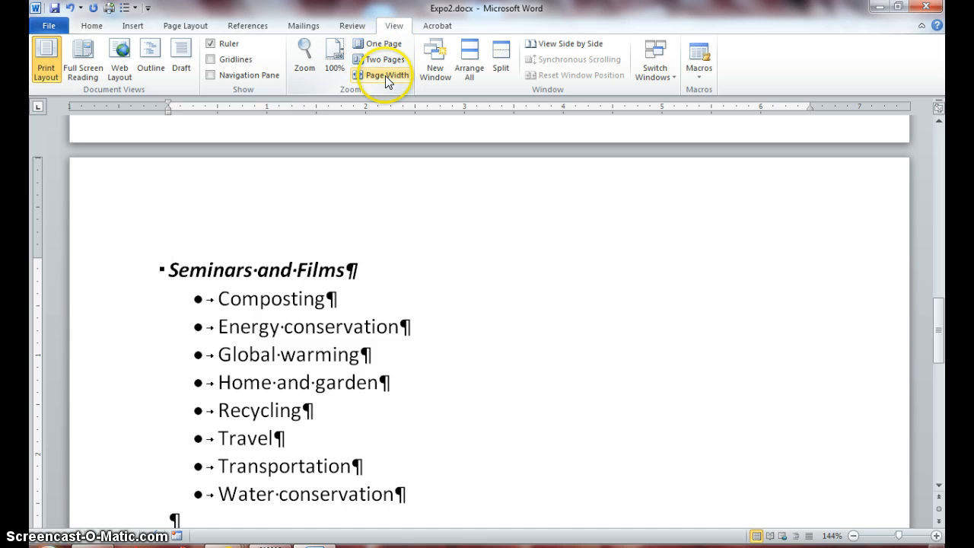
pyautogui.click(381, 60)
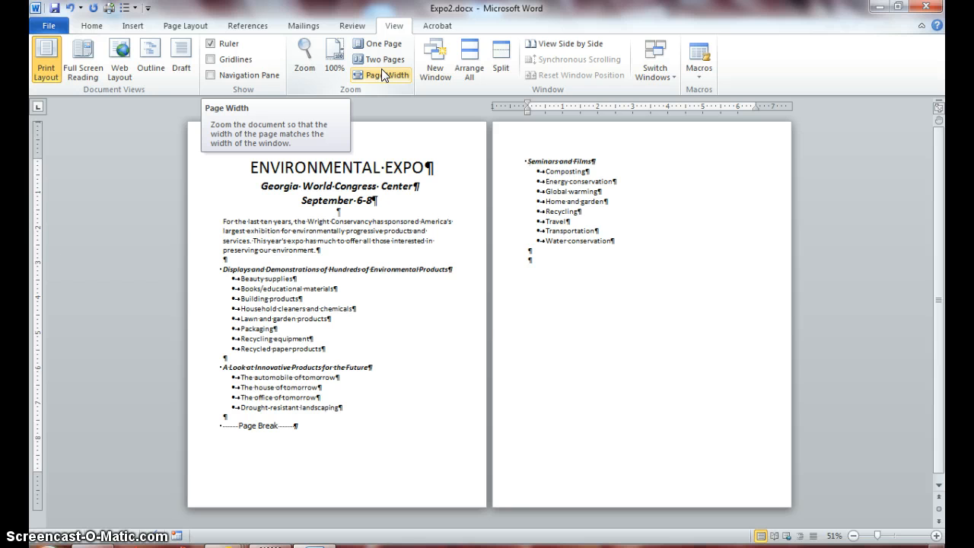
# Change the paper size to A5, 5.83" x 8.27", and review the new page layout.
pyautogui.click(186, 28)
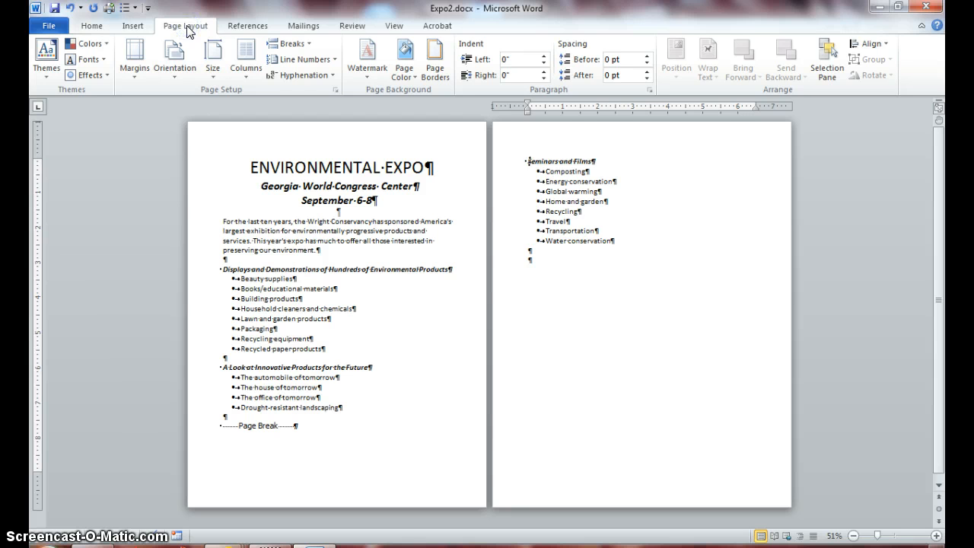
pyautogui.click(213, 71)
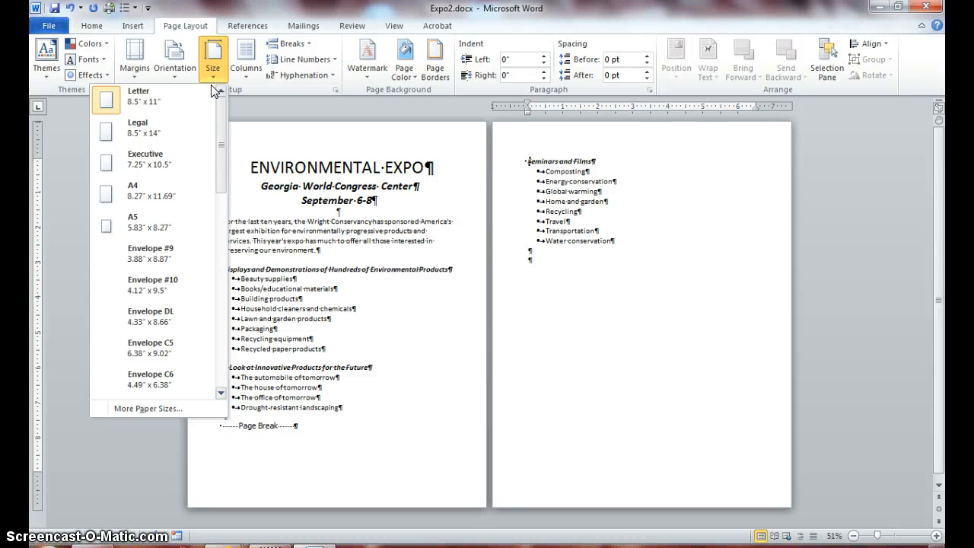
pyautogui.click(184, 228)
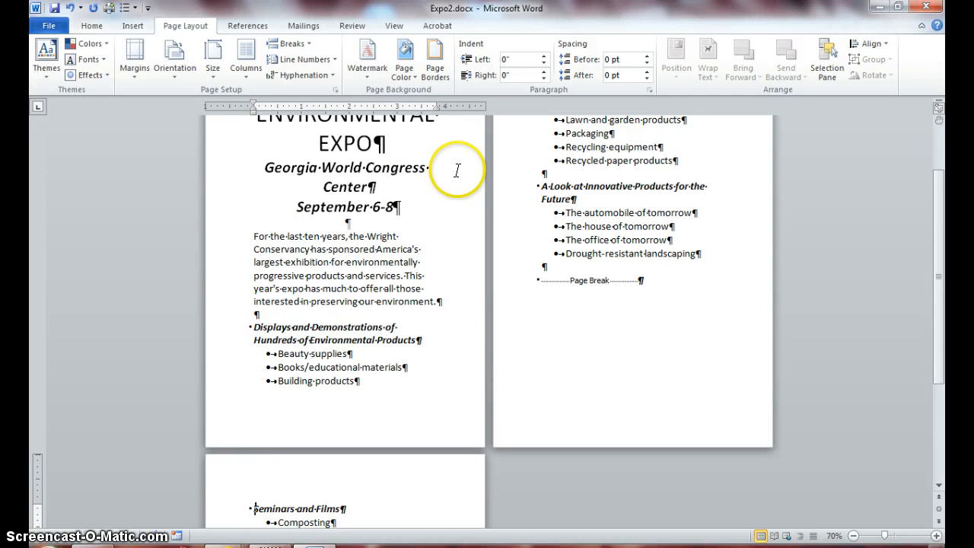
pyautogui.moveTo(936, 266)
pyautogui.mouseDown()
pyautogui.moveTo(935, 239)
pyautogui.moveTo(940, 371)
pyautogui.moveTo(939, 270)
pyautogui.mouseUp()
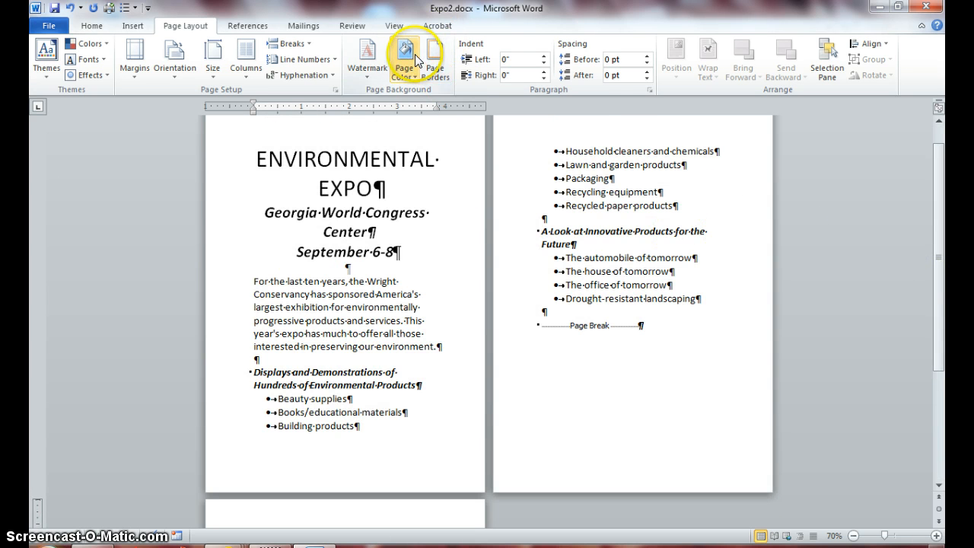
# Set the paper size back to Letter, 8.5" x 11".
pyautogui.click(393, 27)
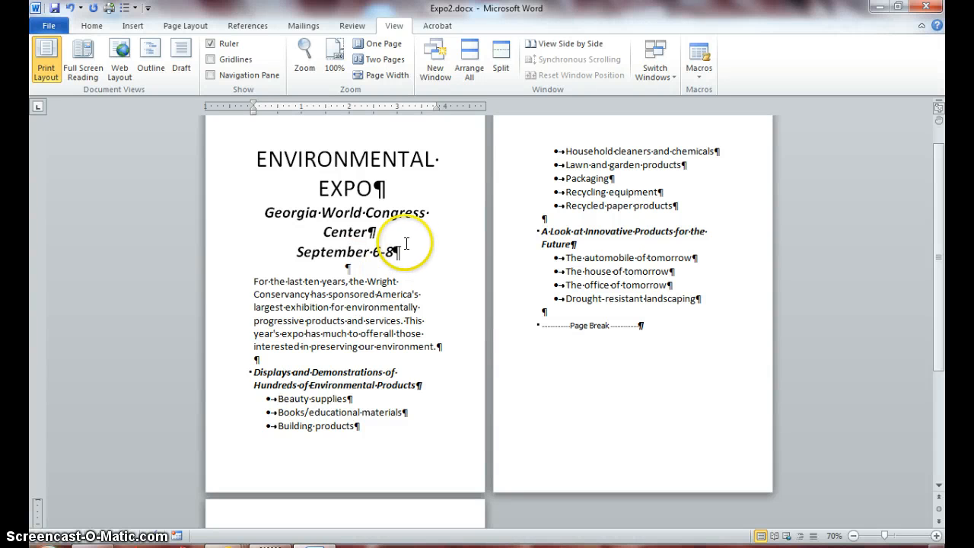
pyautogui.click(188, 28)
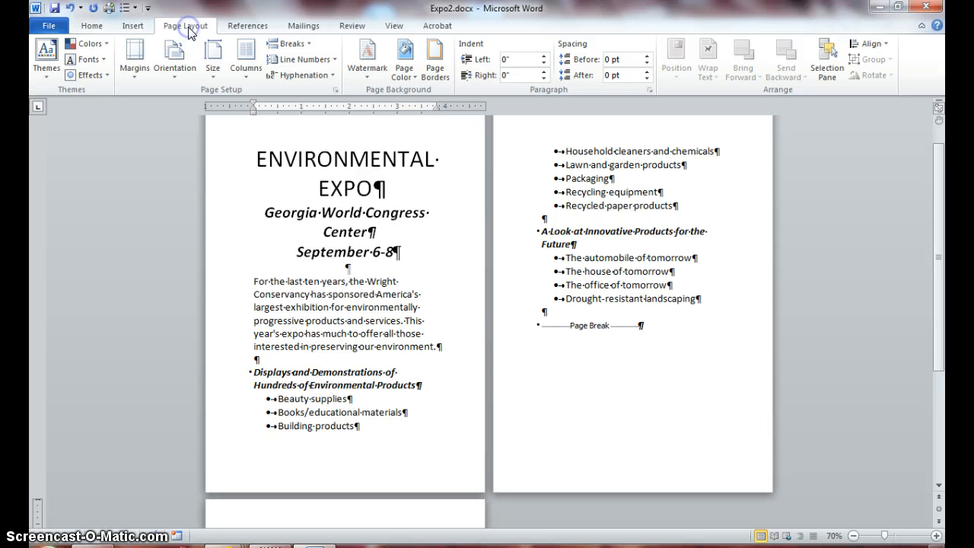
pyautogui.click(216, 77)
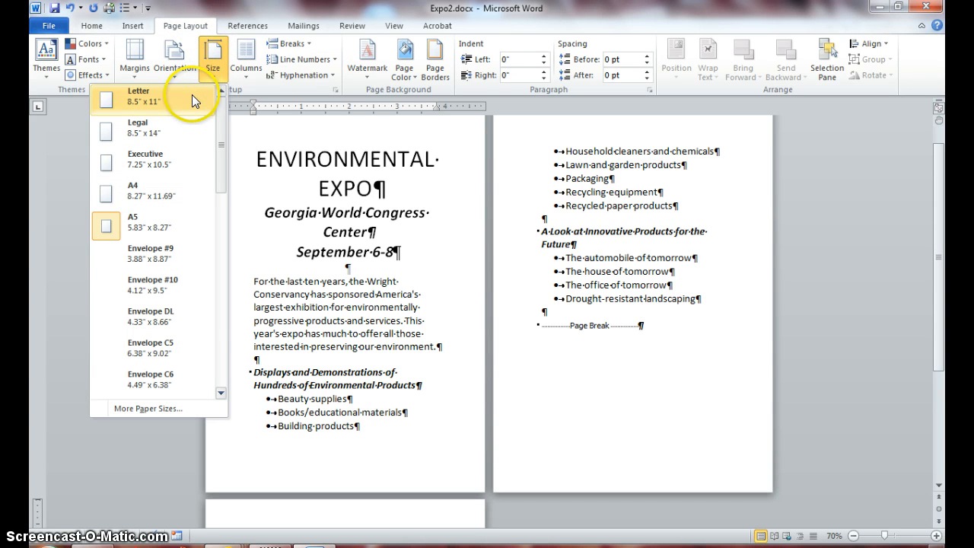
pyautogui.click(192, 94)
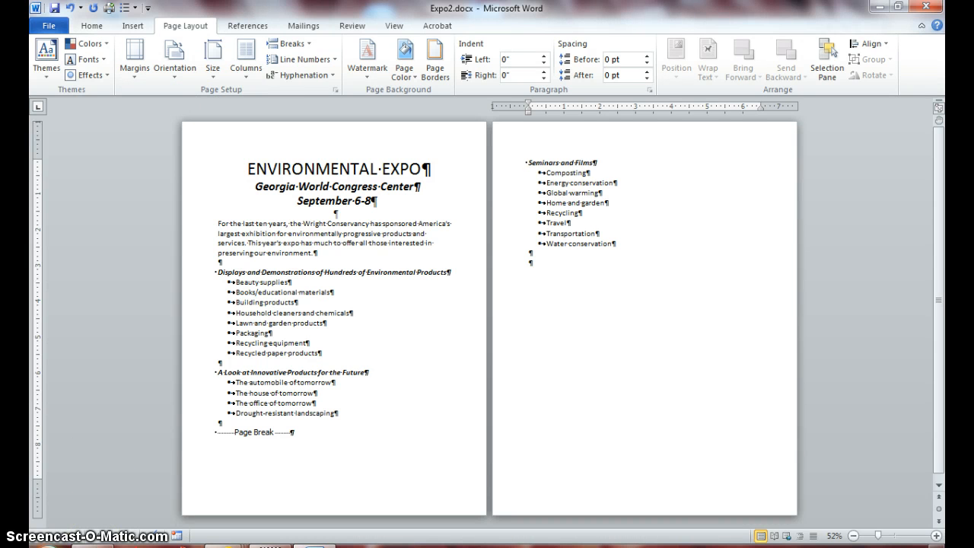
# Apply the Wide margin preset to the document and switch the page orientation to Landscape.
pyautogui.click(133, 69)
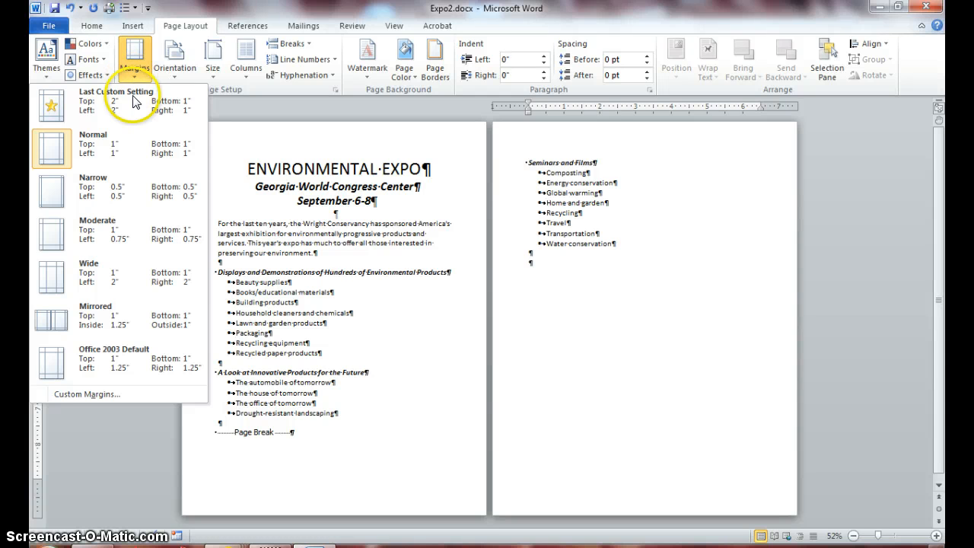
pyautogui.click(131, 270)
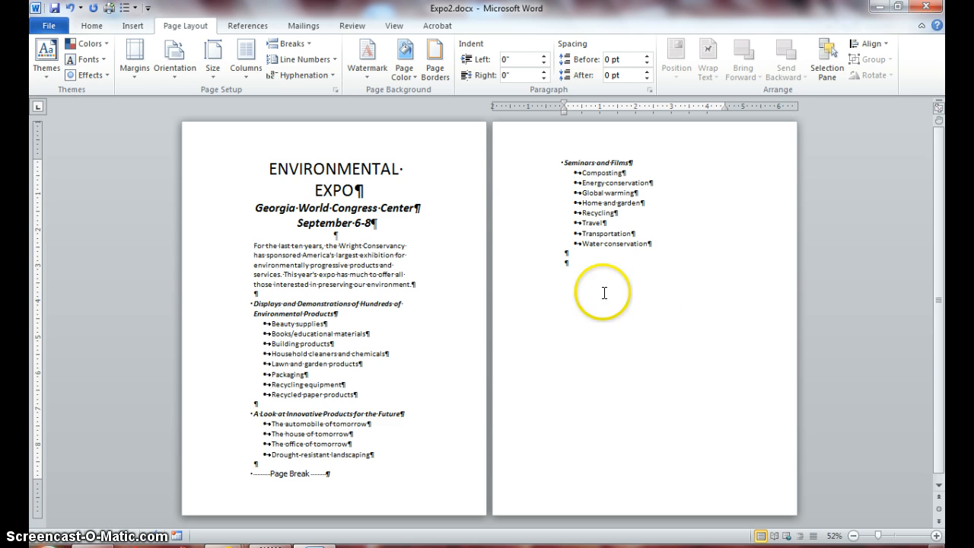
pyautogui.click(171, 76)
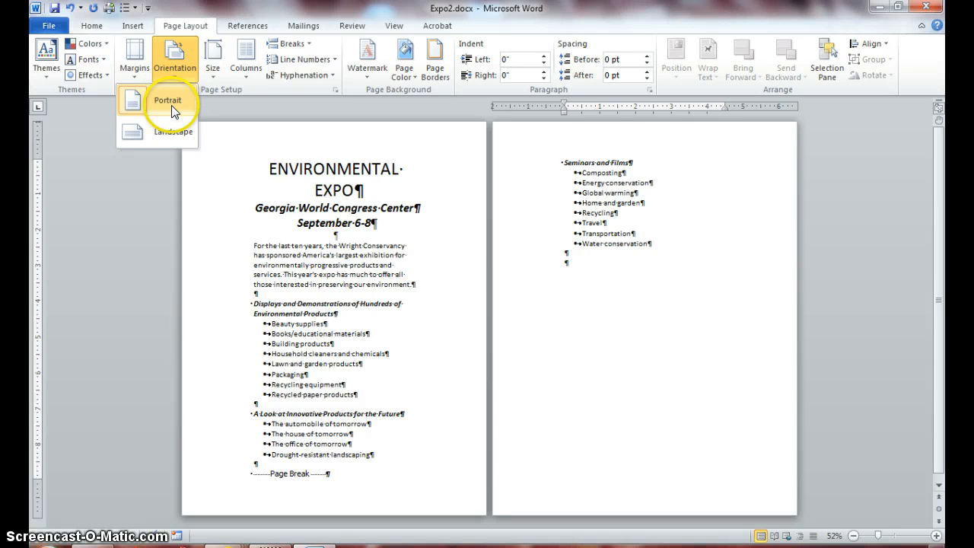
pyautogui.click(169, 137)
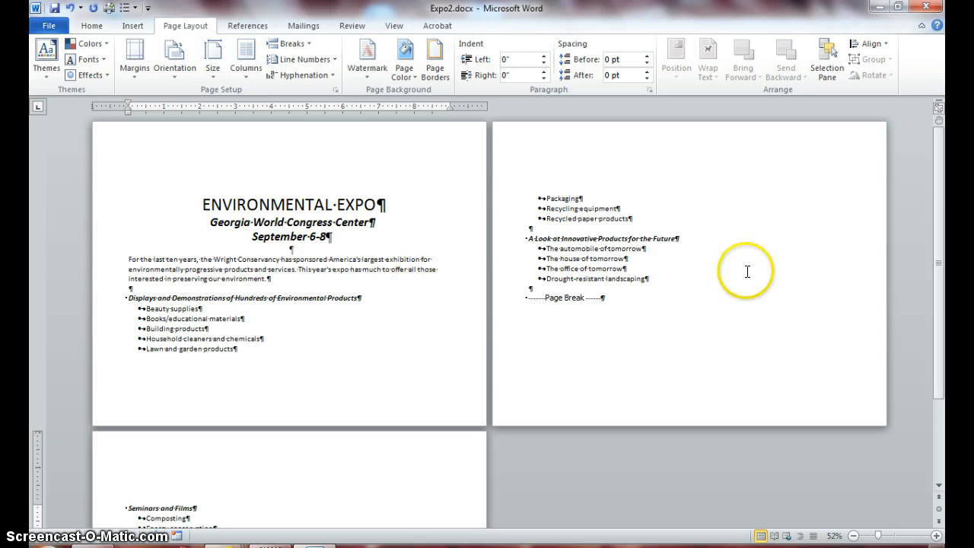
pyautogui.moveTo(940, 234); pyautogui.dragTo(941, 202)
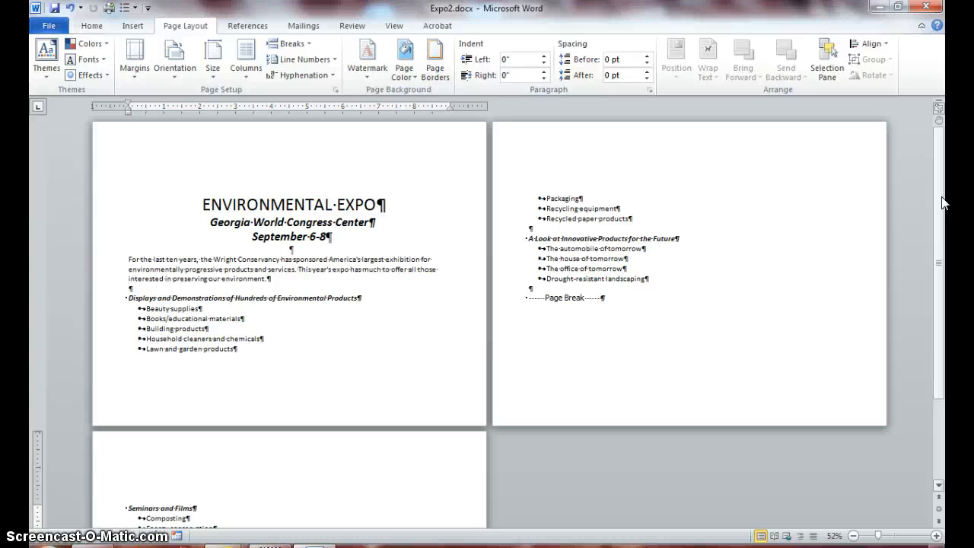
# Delete the Seminars and Films section with its bullet list and remove the page break before it.
pyautogui.click(940, 210)
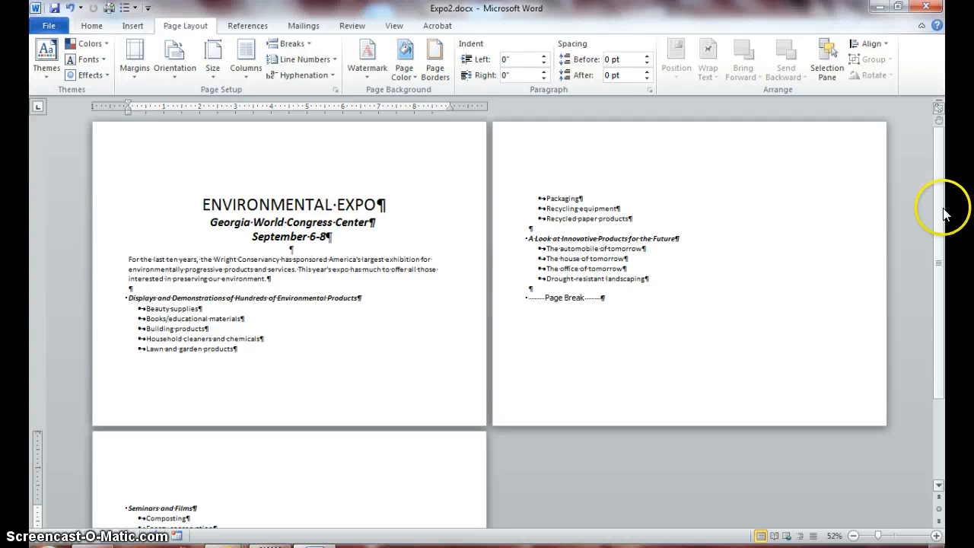
pyautogui.click(943, 290)
pyautogui.moveTo(942, 255); pyautogui.dragTo(943, 336)
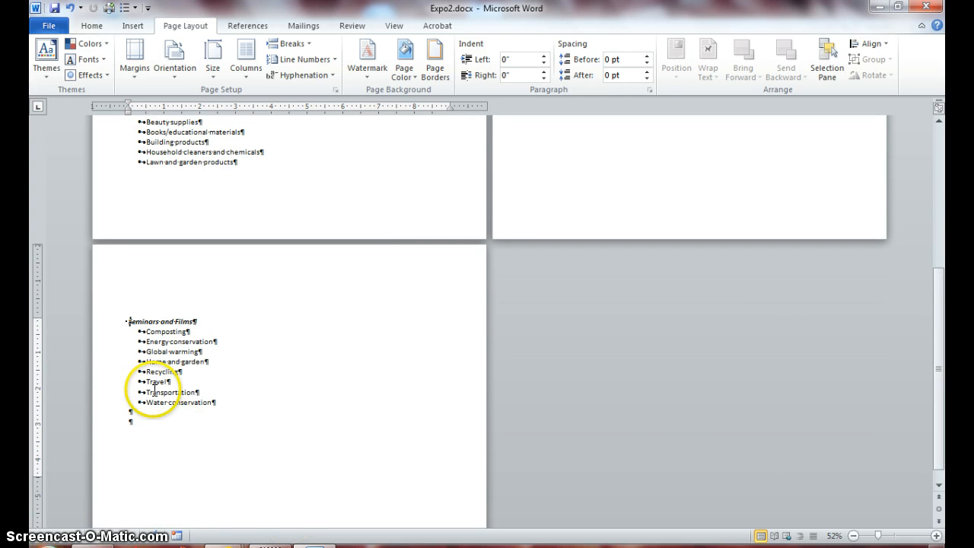
pyautogui.moveTo(121, 324); pyautogui.dragTo(152, 437)
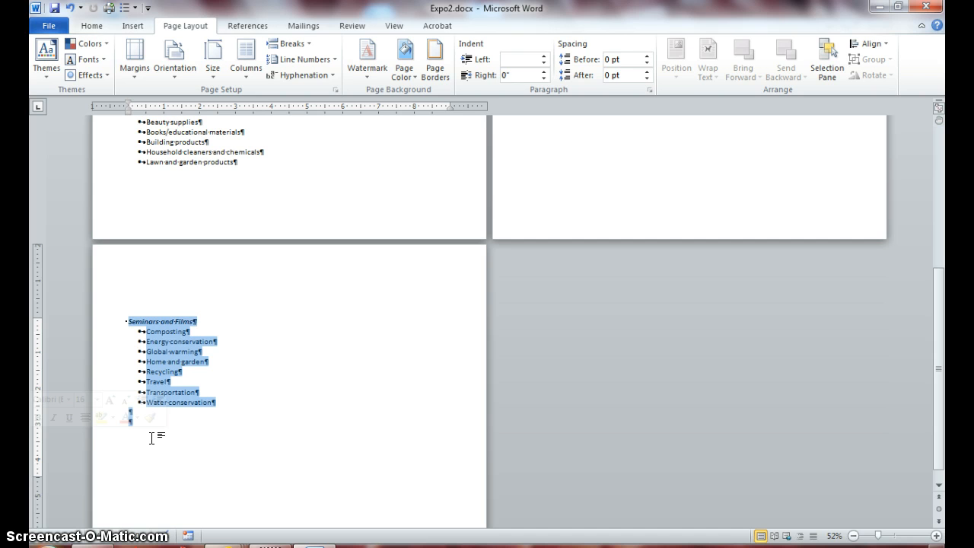
pyautogui.press('Delete')
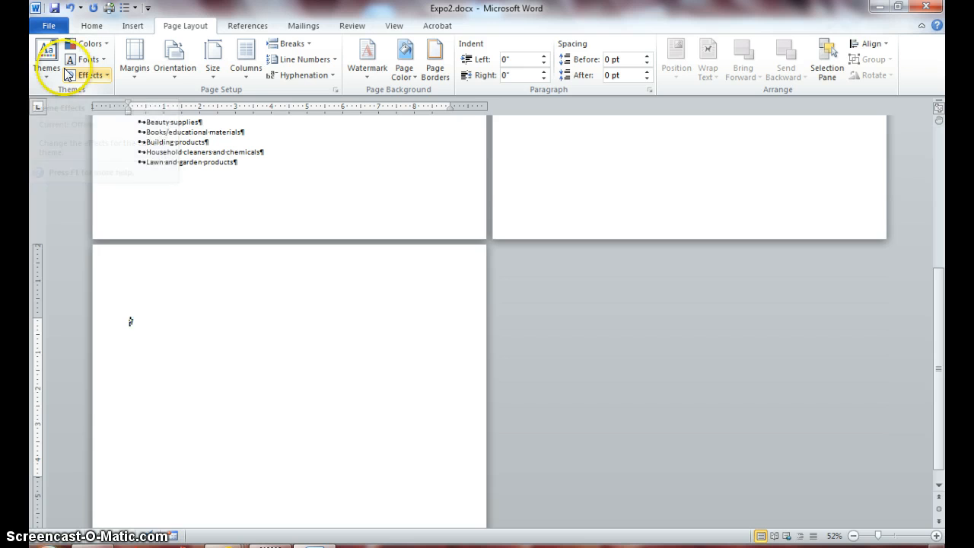
pyautogui.press('BackSpace')
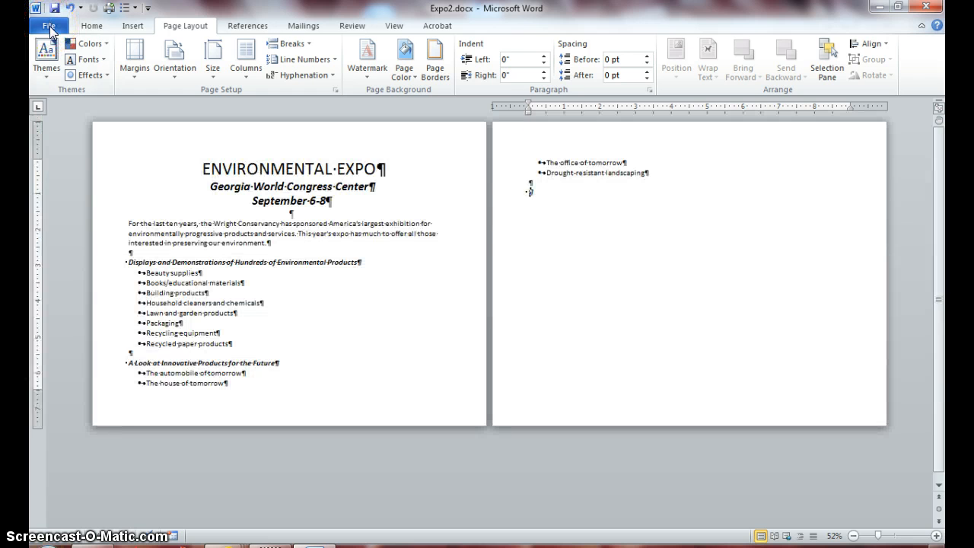
# Preview the flyer for printing and change its page orientation to Portrait.
pyautogui.click(49, 29)
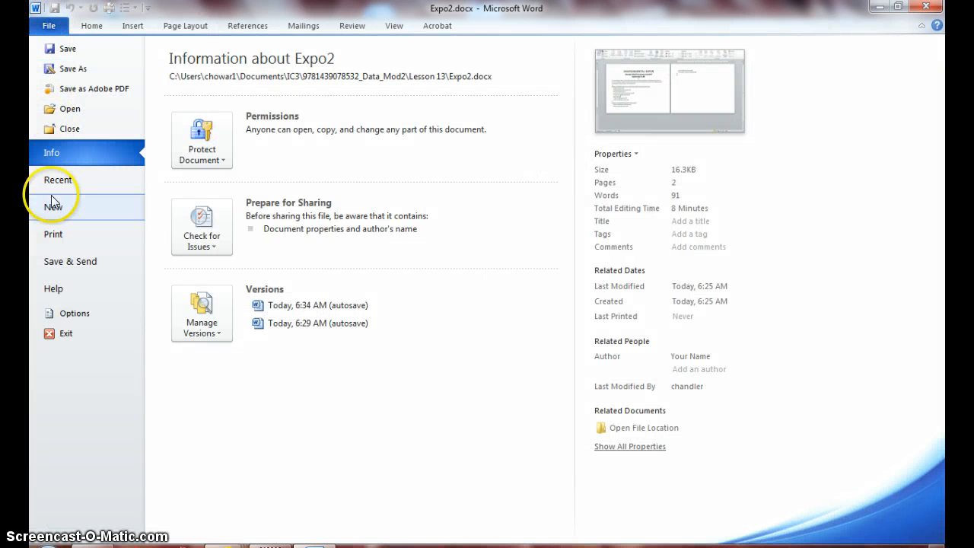
pyautogui.click(54, 234)
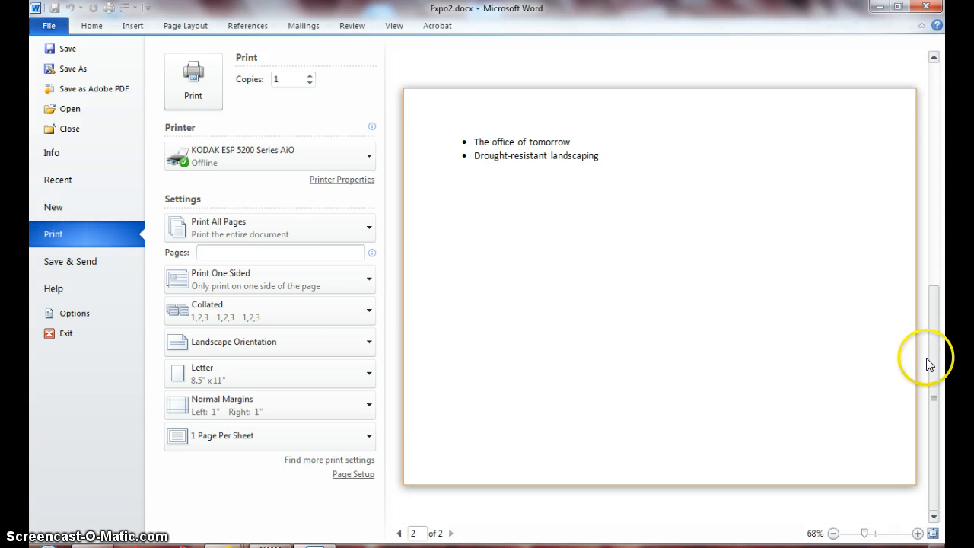
pyautogui.moveTo(936, 371); pyautogui.dragTo(938, 217)
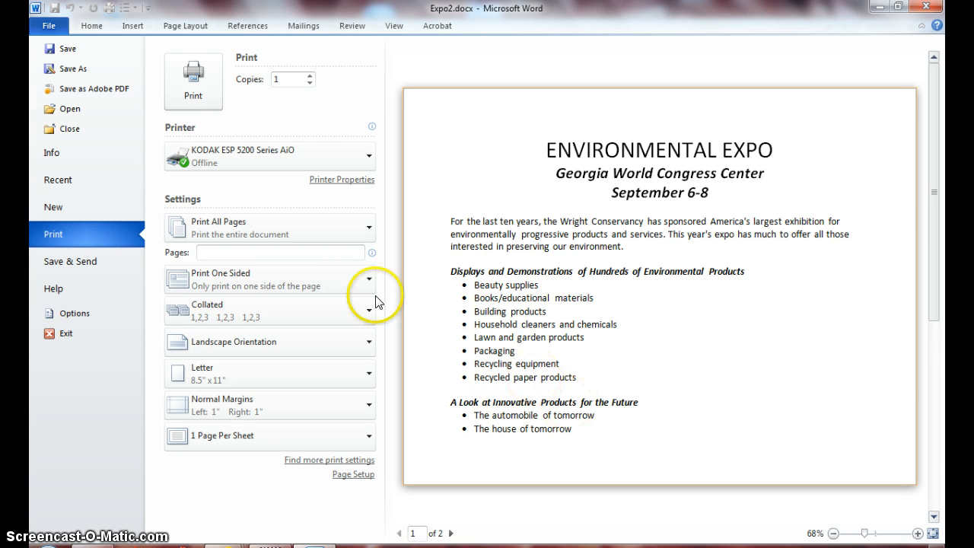
pyautogui.click(366, 343)
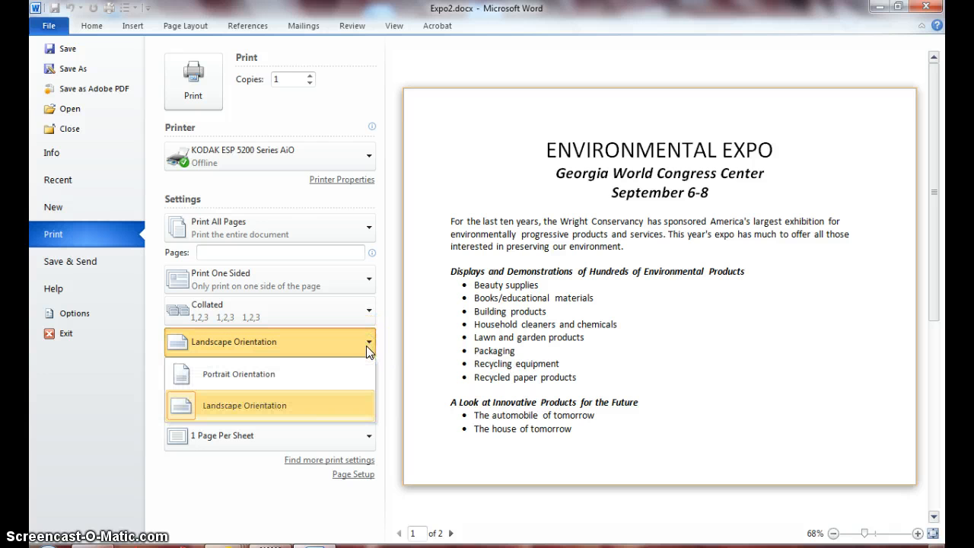
pyautogui.click(325, 384)
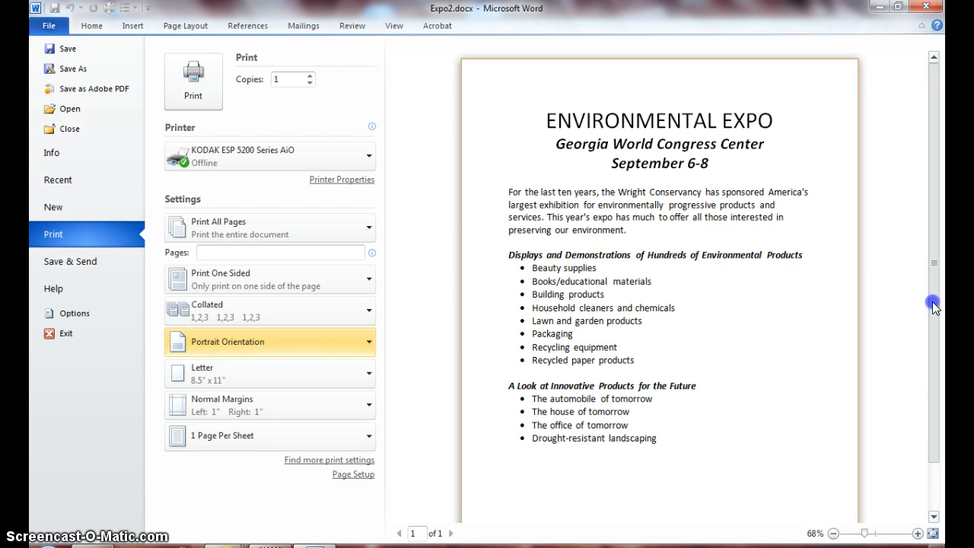
pyautogui.click(935, 324)
pyautogui.moveTo(935, 324)
pyautogui.mouseDown()
pyautogui.moveTo(935, 257)
pyautogui.moveTo(936, 372)
pyautogui.moveTo(933, 339)
pyautogui.mouseUp()
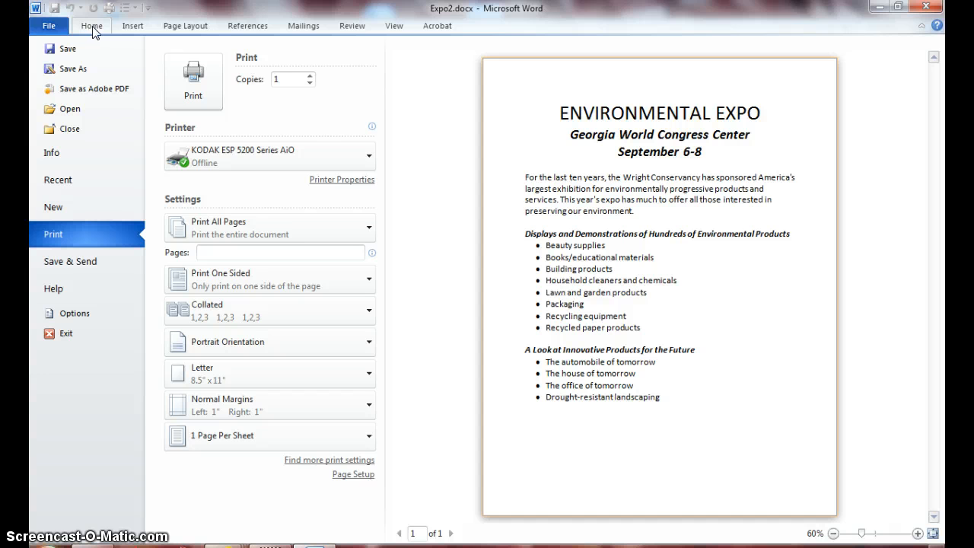
pyautogui.click(118, 26)
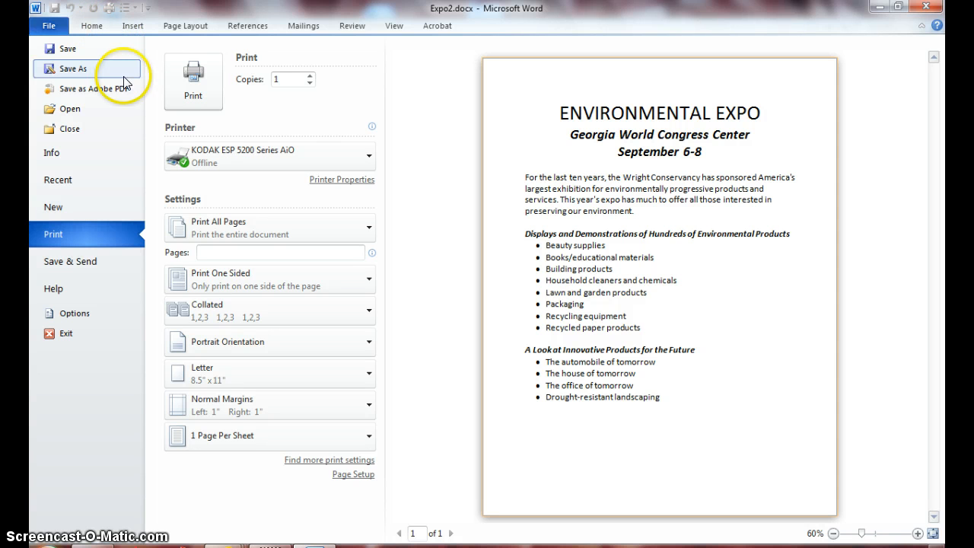
pyautogui.click(237, 342)
pyautogui.click(237, 343)
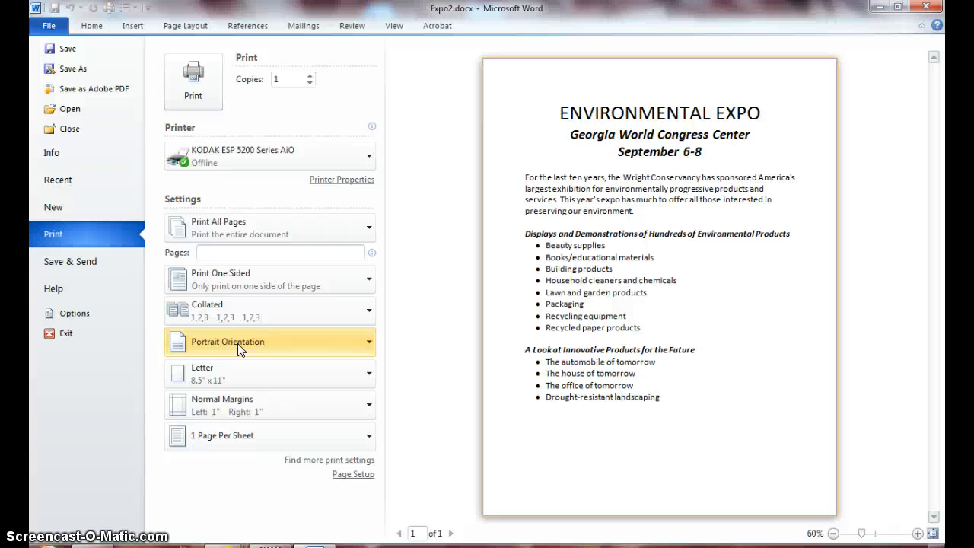
pyautogui.click(238, 344)
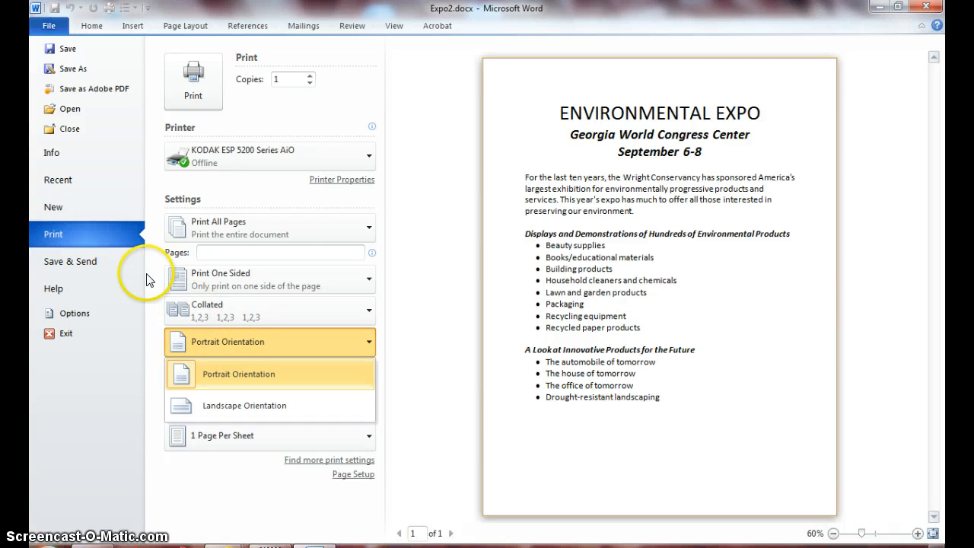
# Save the Expo2 document.
pyautogui.click(61, 48)
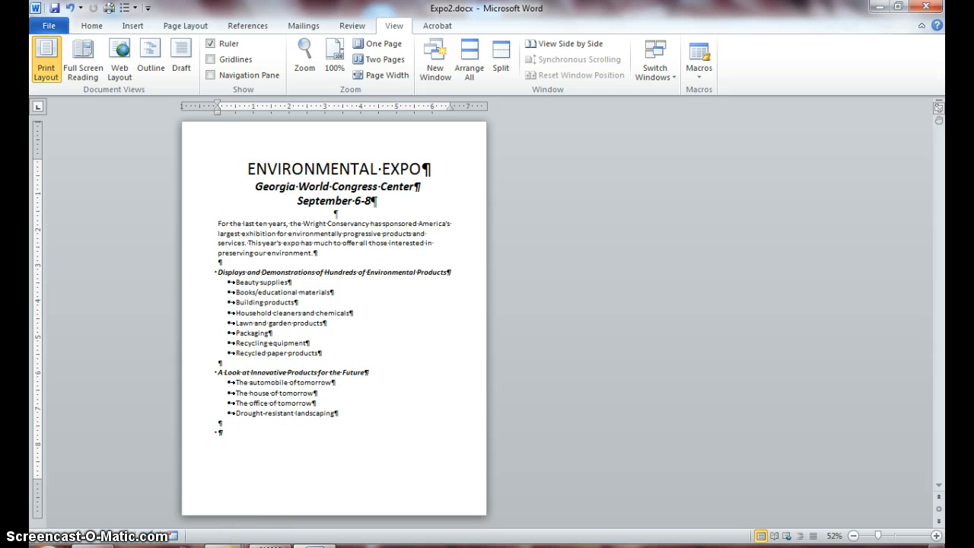